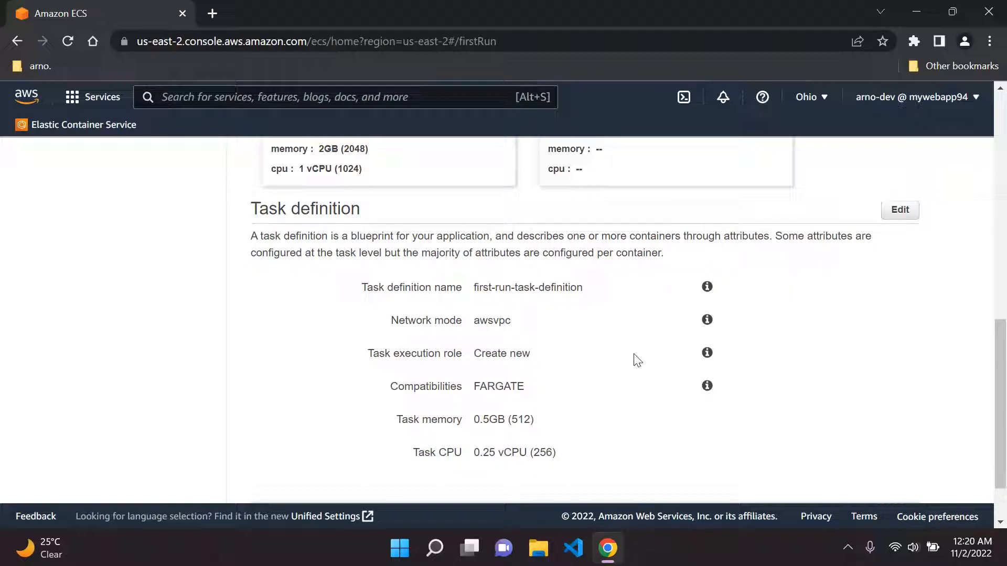
Accept the default task definition settings with FARGATE compatibility and continue to the service step
left_click_drag(390, 387, 460, 388)
left_click(485, 387)
left_click_drag(557, 391, 472, 397)
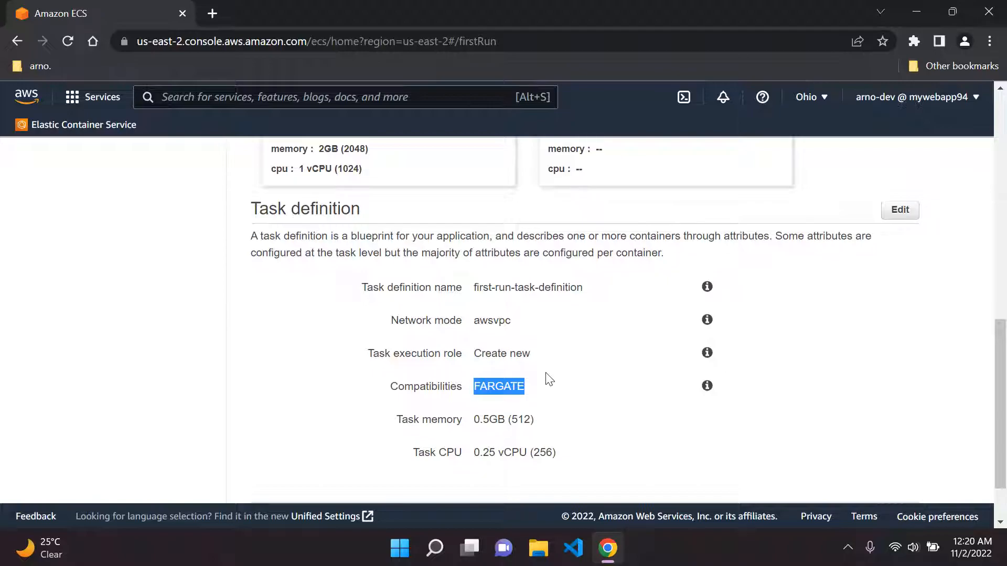
scroll(608, 370, "down", 2)
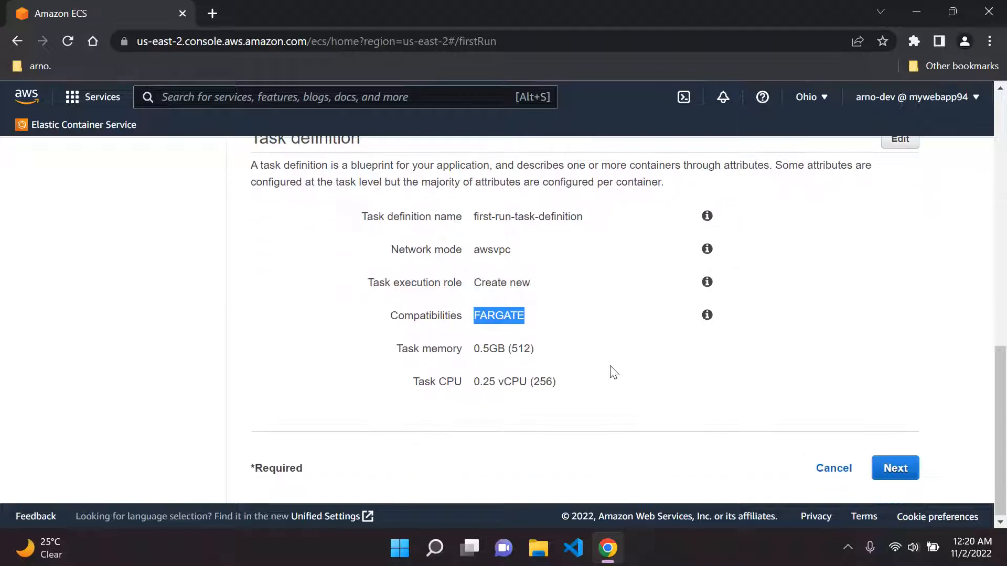
left_click(894, 469)
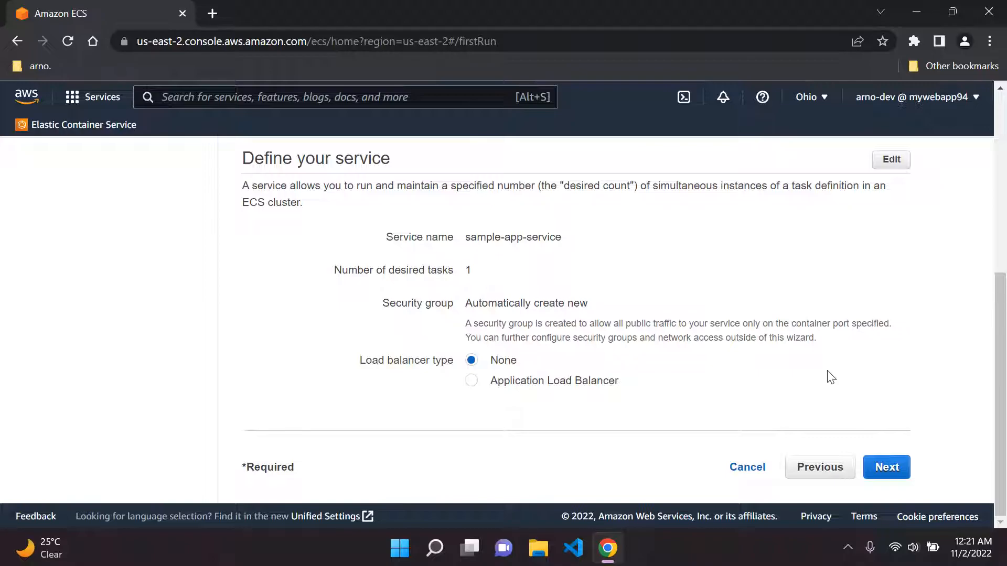
Keep the default service settings and name the cluster DemoAppCluster
left_click(890, 468)
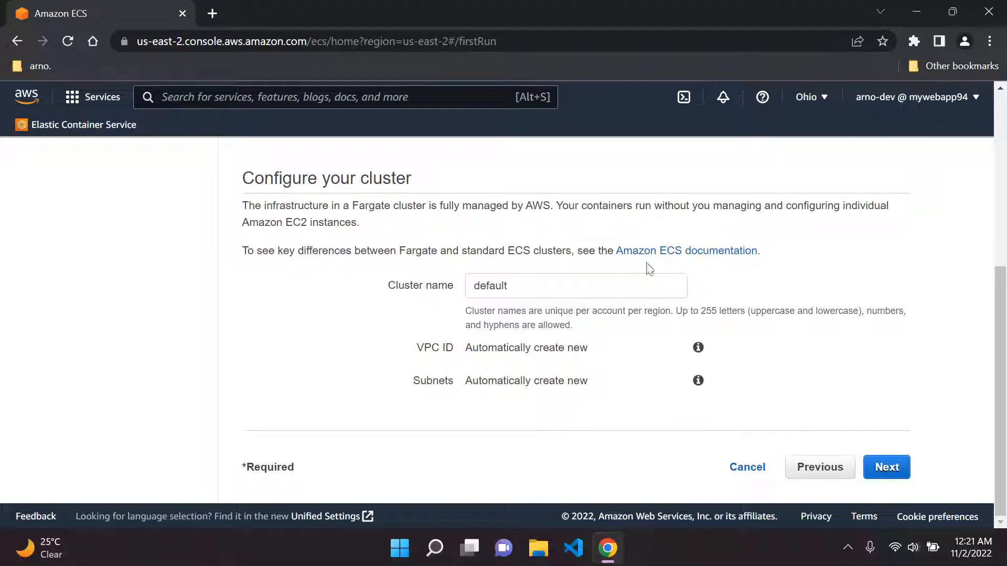
double_click(498, 286)
key("BackSpace")
type("DemoApp")
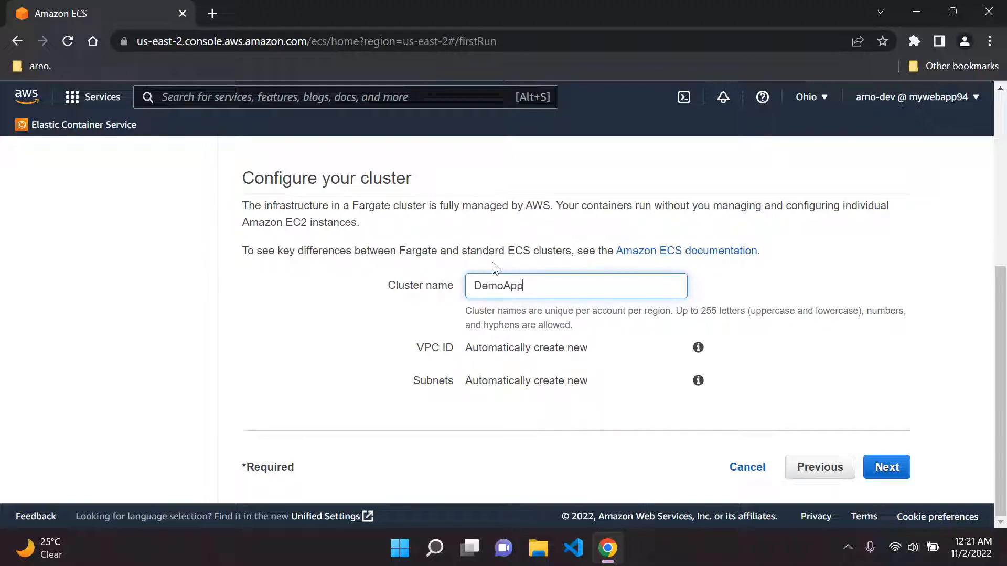
type("Cluster")
left_click(386, 330)
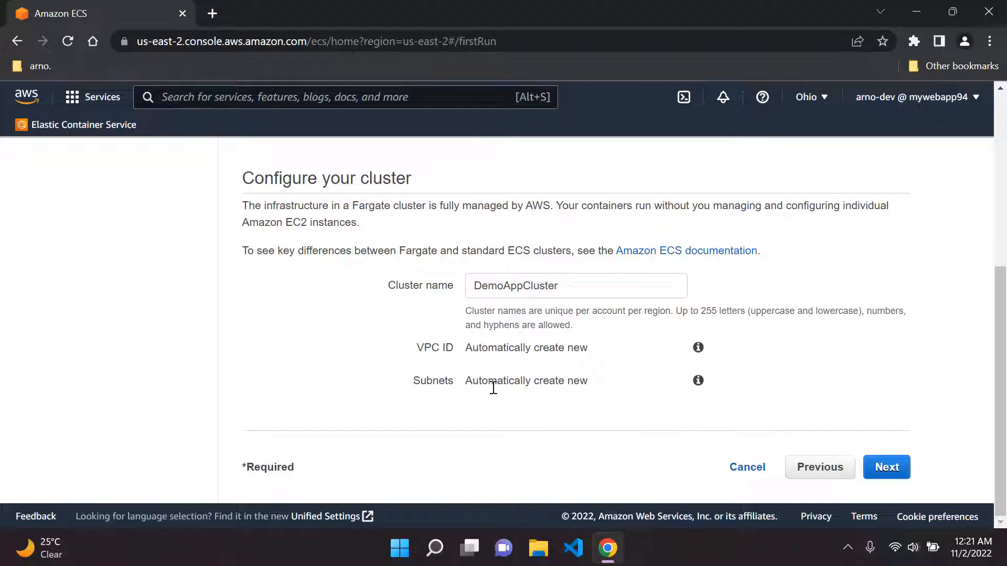
Review the configuration and create the task definition, service and cluster
left_click(887, 465)
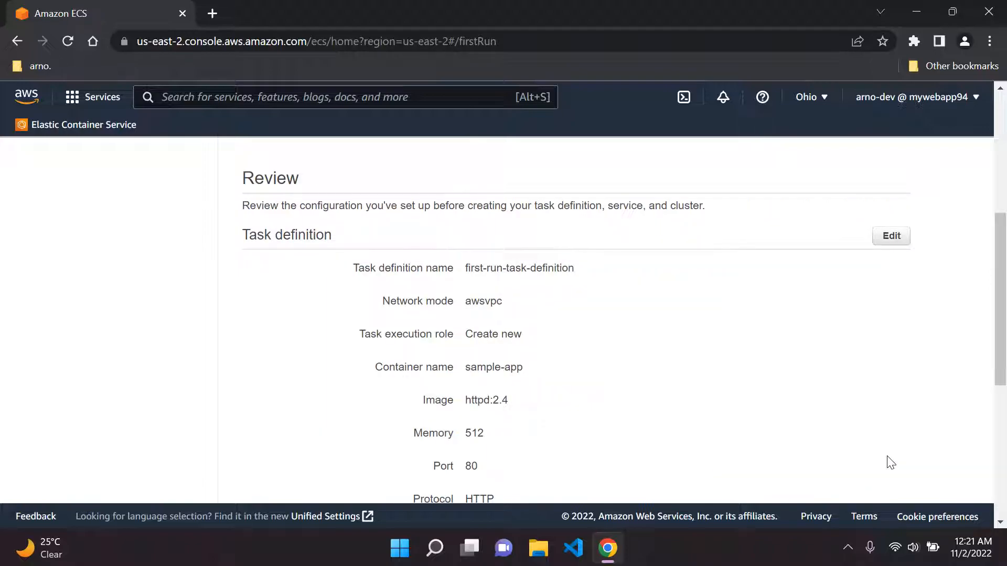
scroll(668, 310, "down", 3)
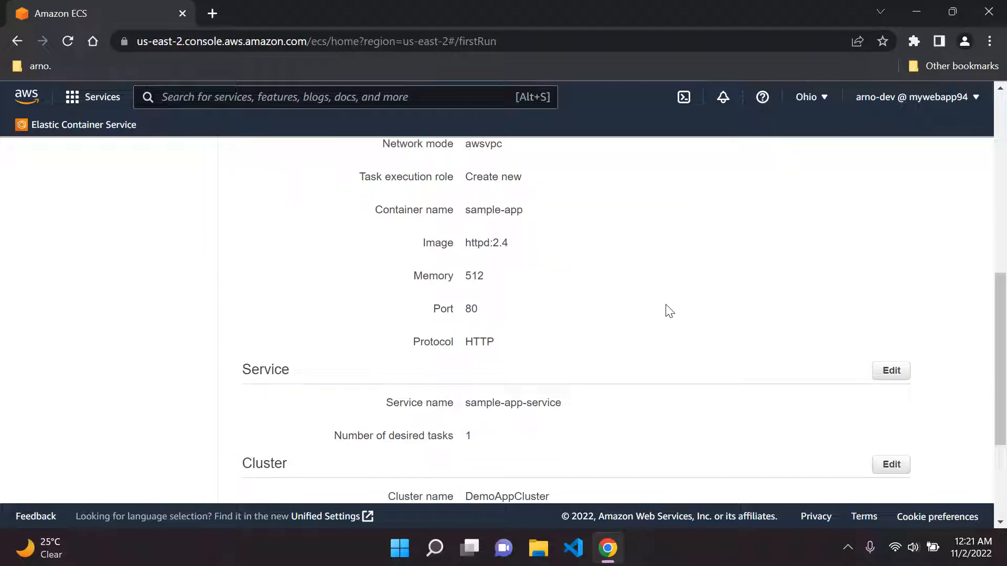
scroll(670, 312, "up", 1)
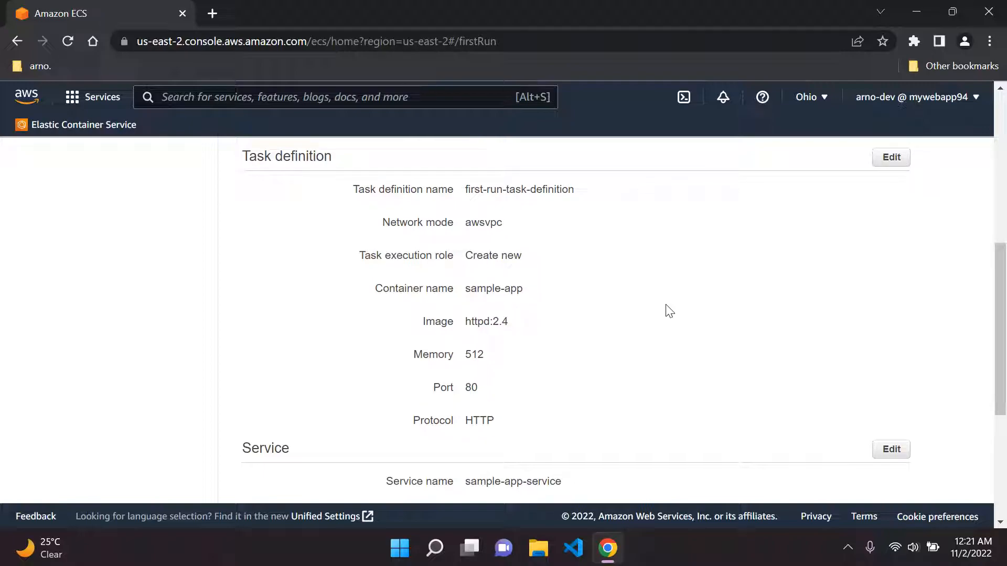
scroll(670, 311, "down", 5)
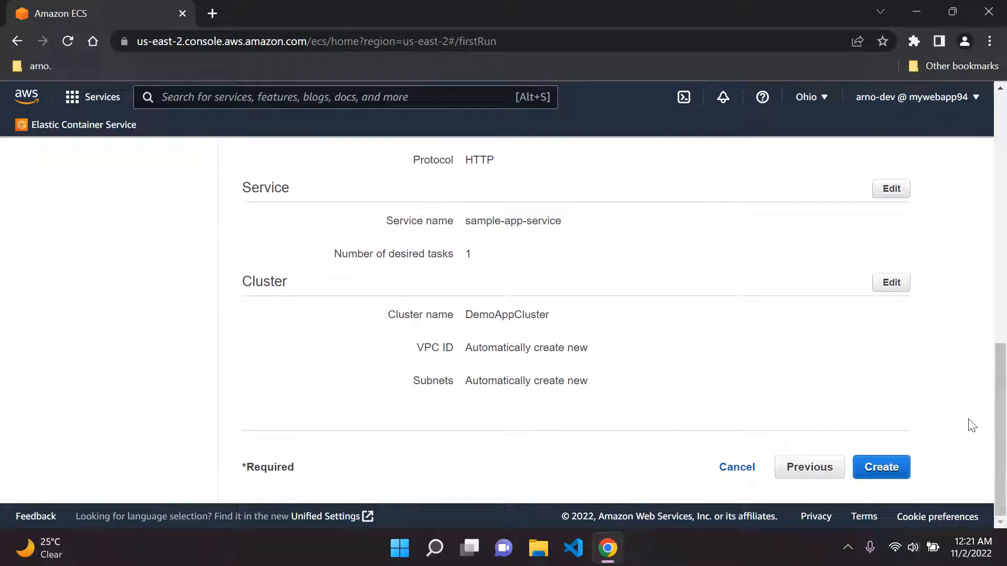
left_click(881, 467)
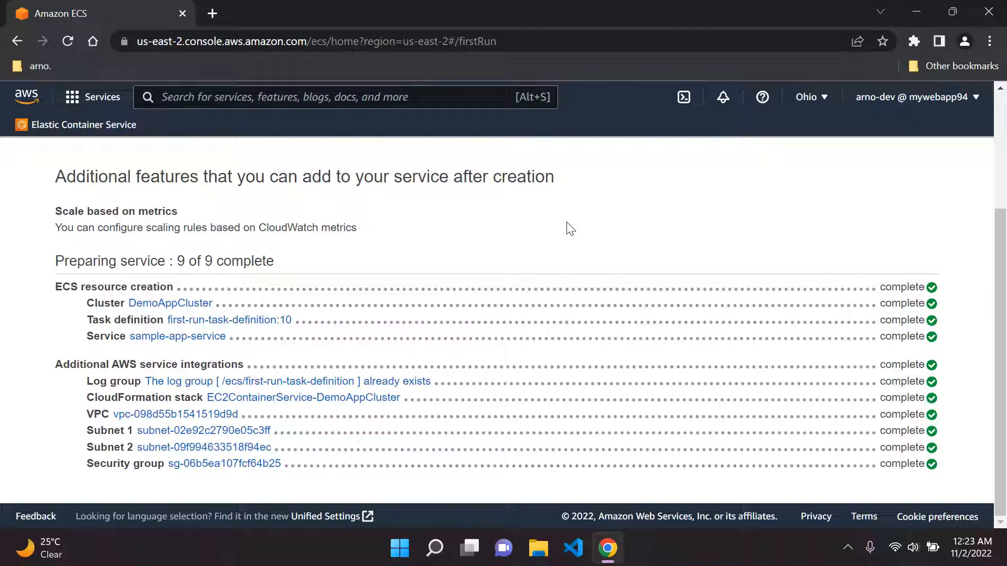
Open the newly created service and review its details and network access settings
scroll(569, 228, "up", 3)
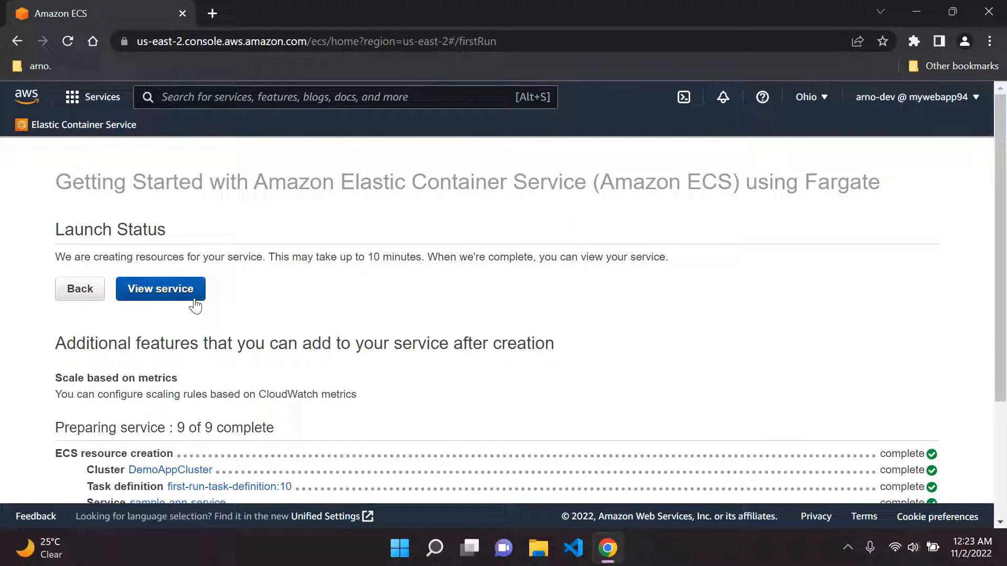
left_click(194, 304)
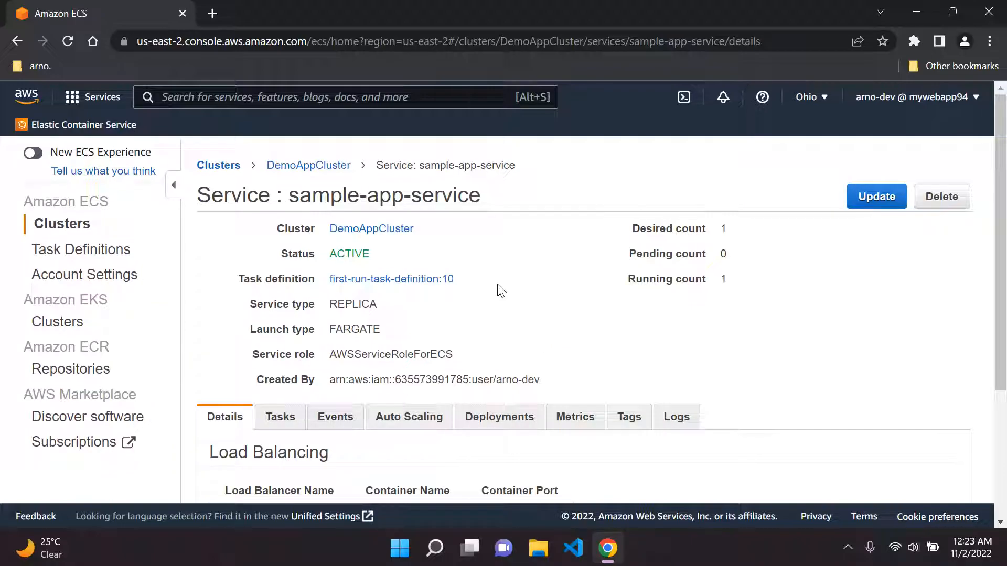
scroll(467, 297, "down", 3)
scroll(468, 297, "up", 3)
scroll(468, 298, "down", 3)
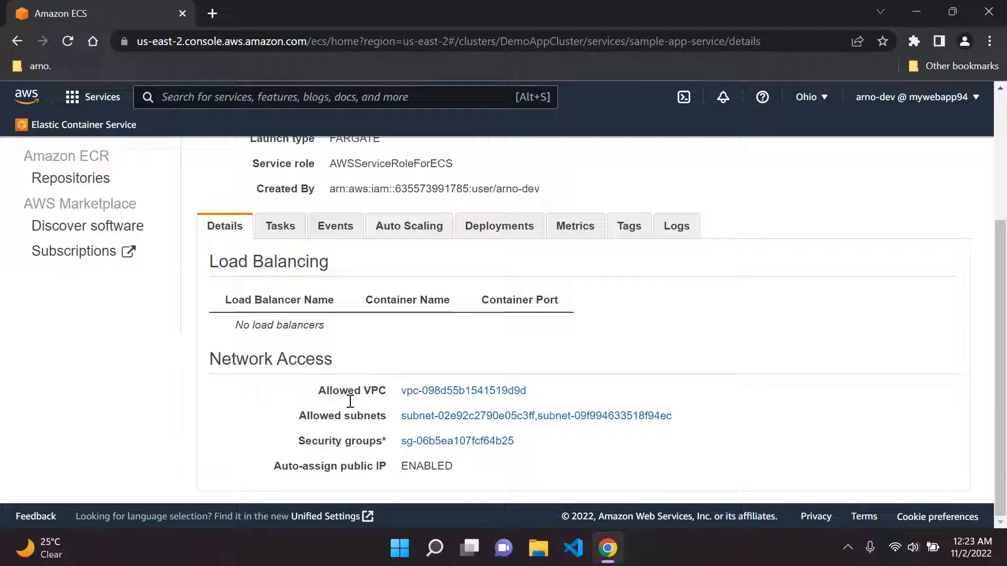
scroll(348, 445, "up", 2)
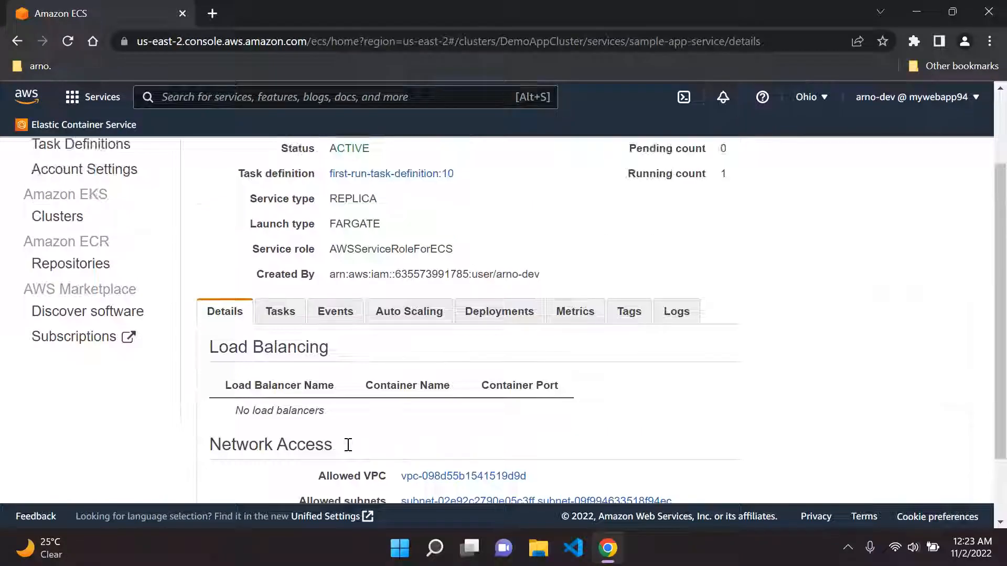
scroll(348, 445, "up", 3)
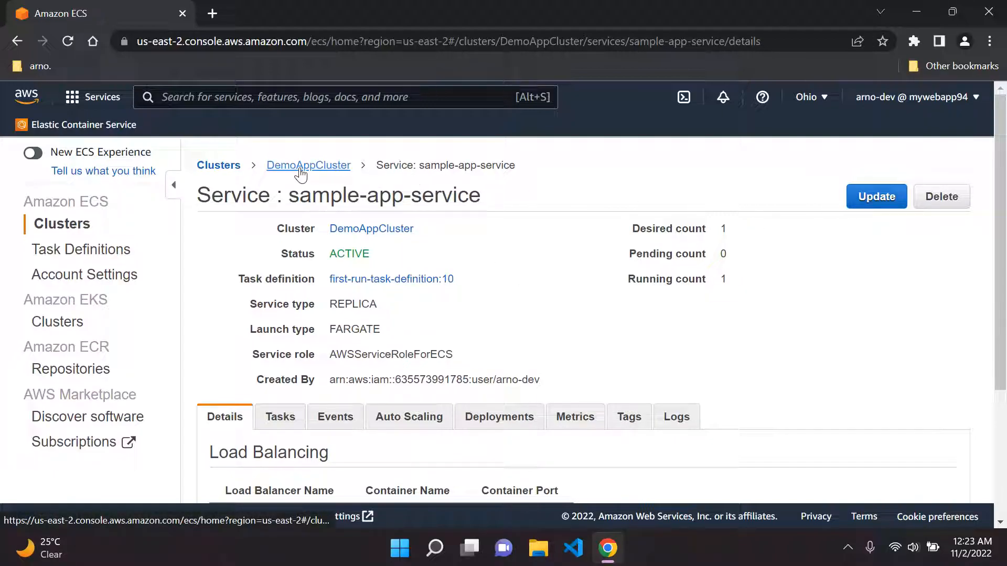
Open the DemoAppCluster cluster and view its list of running tasks
left_click(299, 169)
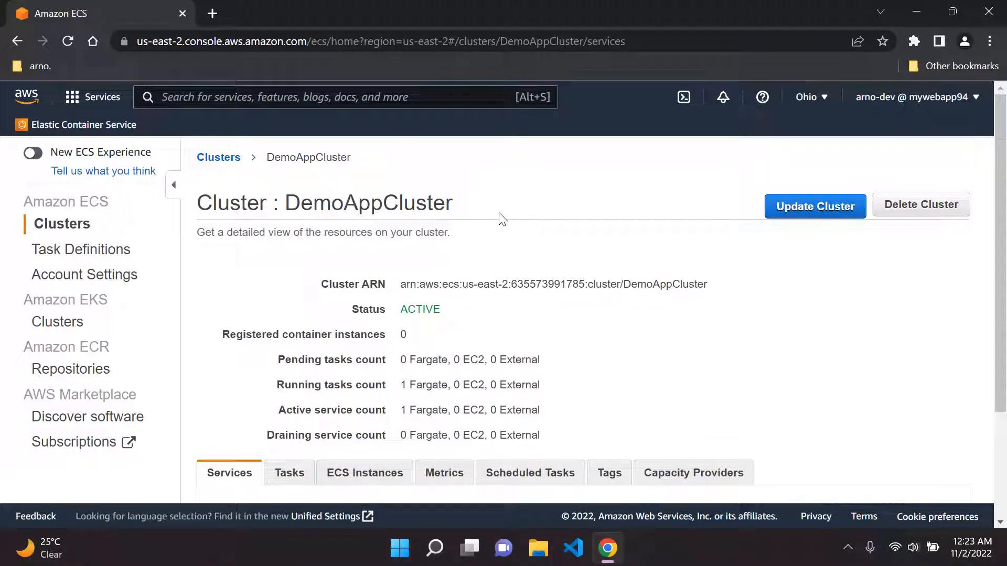
scroll(502, 219, "down", 3)
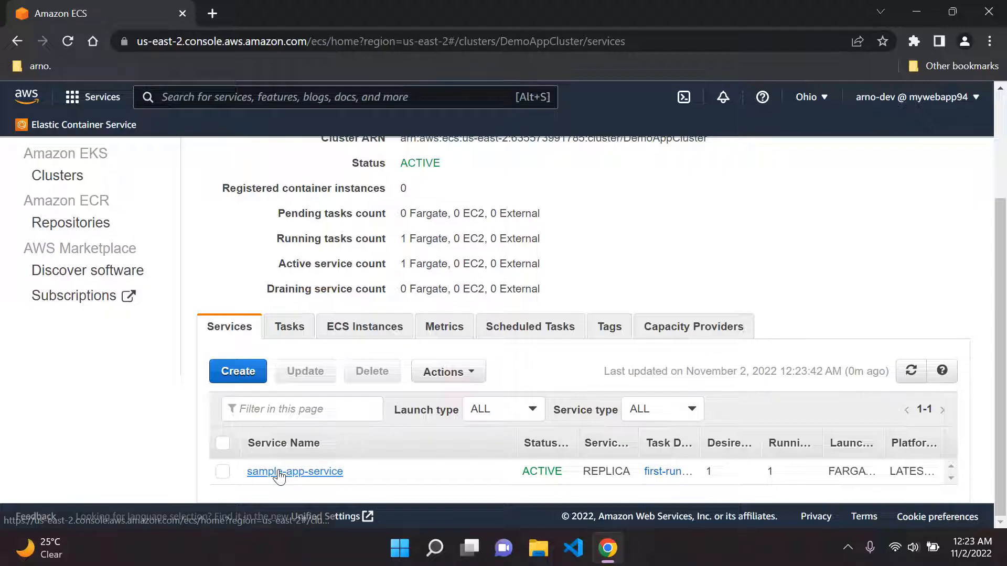
left_click(291, 326)
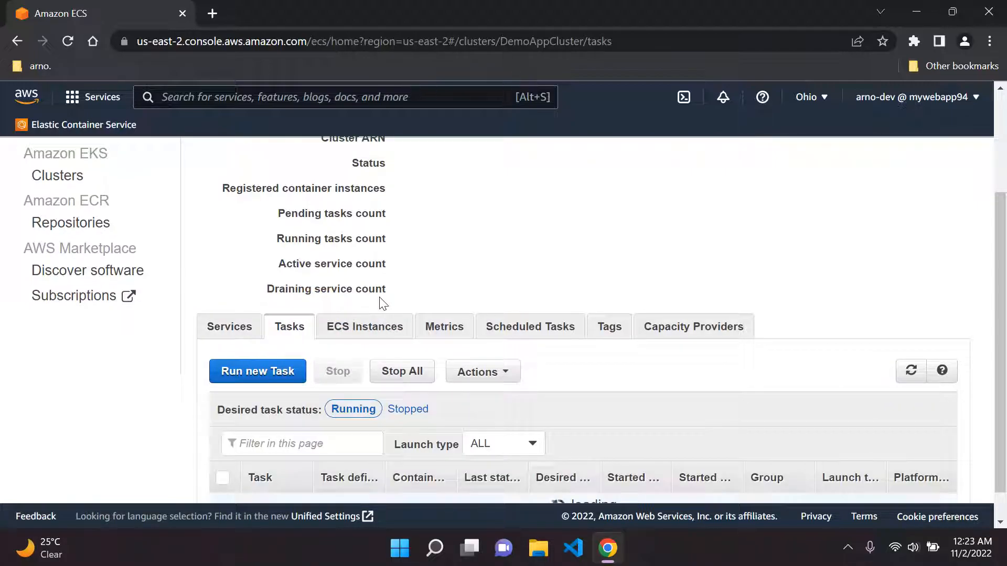
scroll(383, 304, "down", 1)
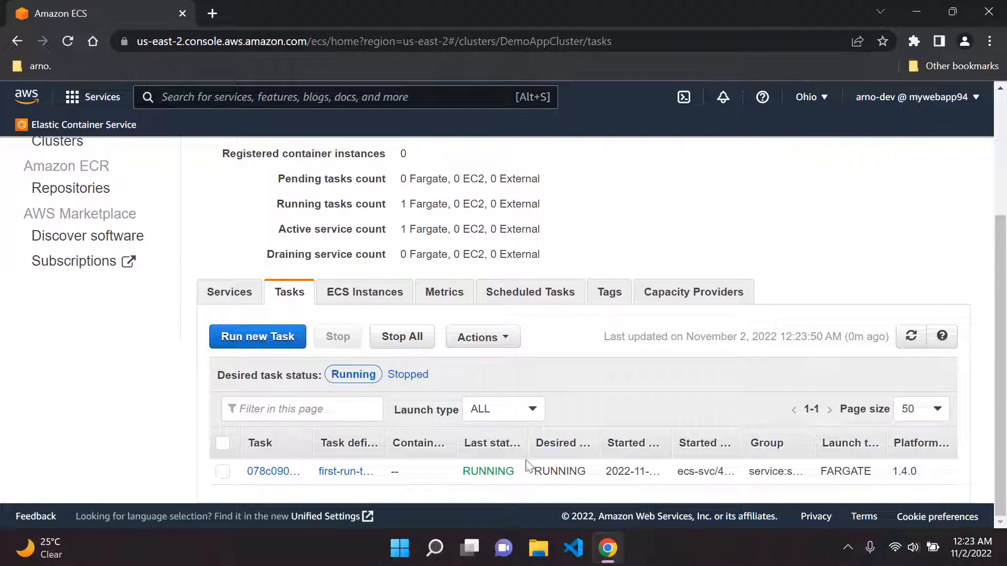
left_click(361, 292)
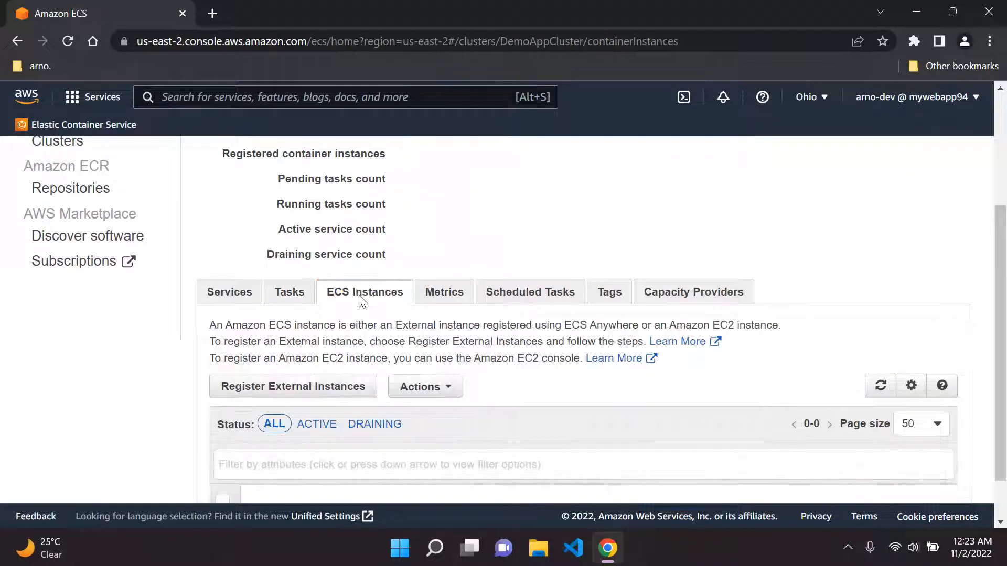
Refresh the cluster's ECS instances list and return to the tasks list
scroll(560, 335, "down", 1)
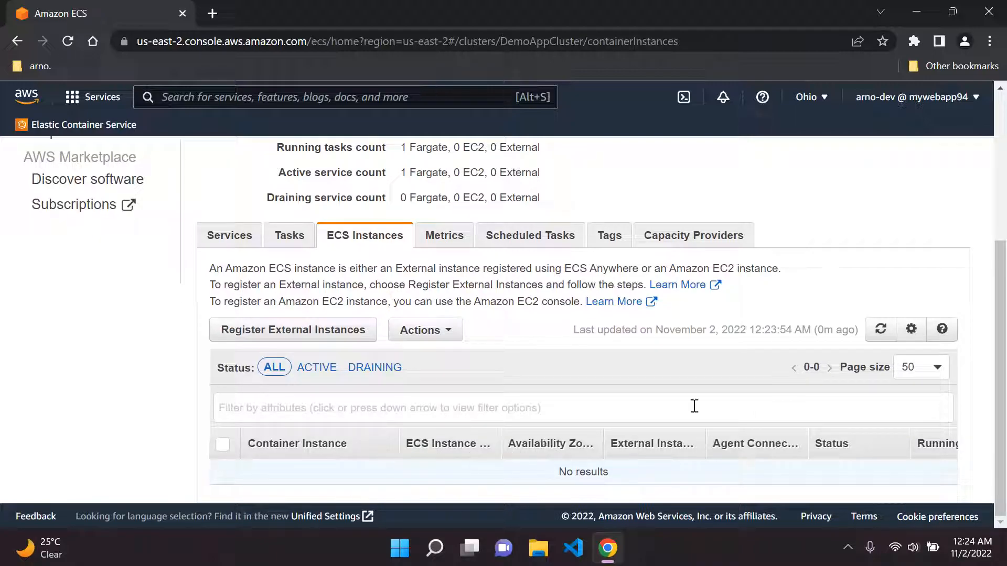
left_click(881, 329)
left_click(881, 329)
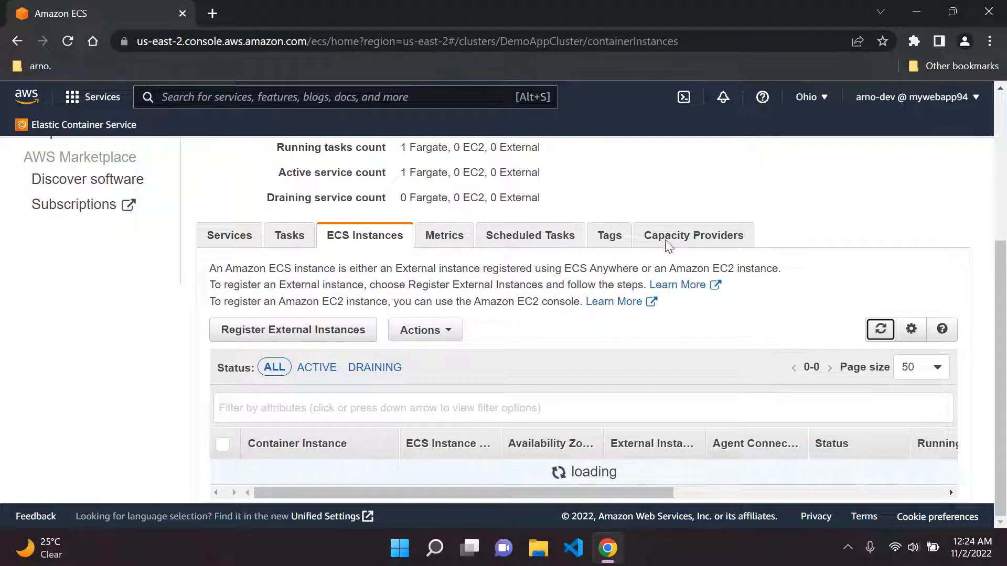
scroll(466, 312, "up", 3)
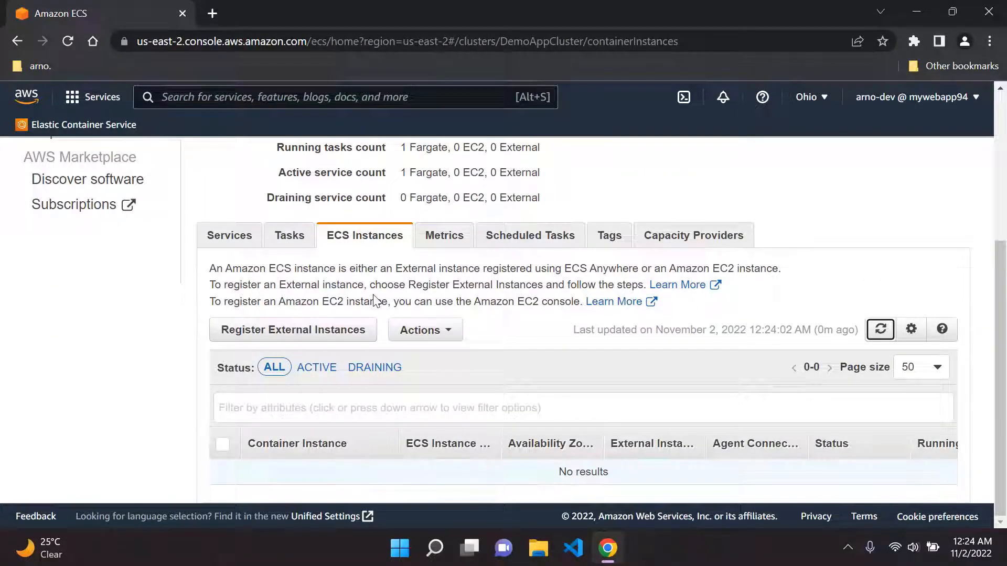
scroll(355, 296, "up", 2)
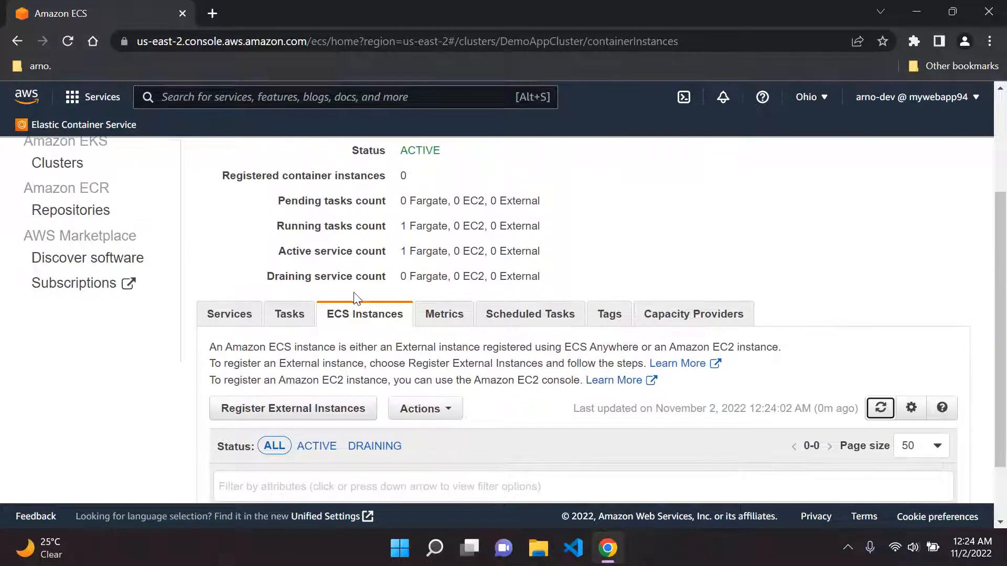
left_click(290, 316)
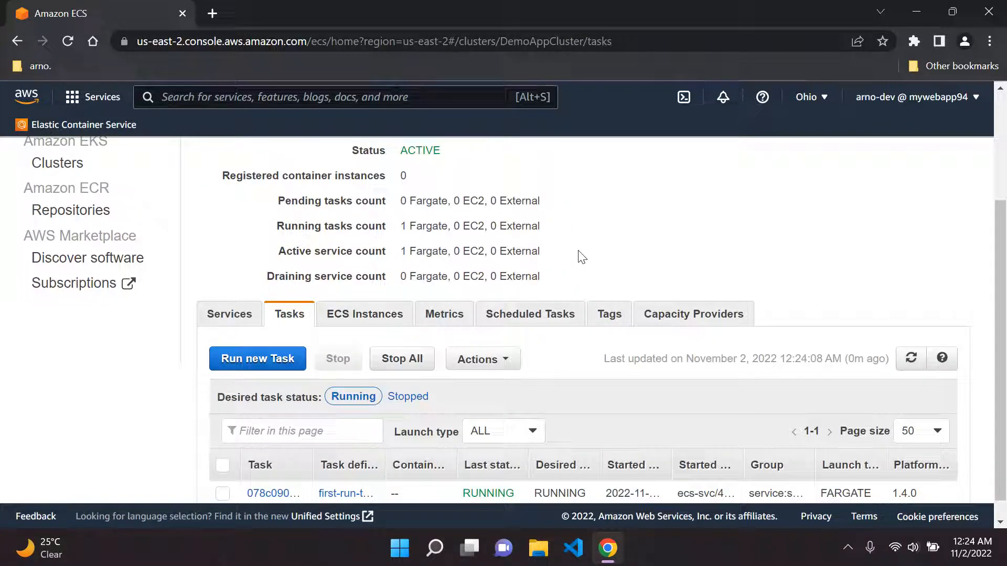
Widen the task table columns and open the running task's details to find its network information
scroll(596, 246, "down", 1)
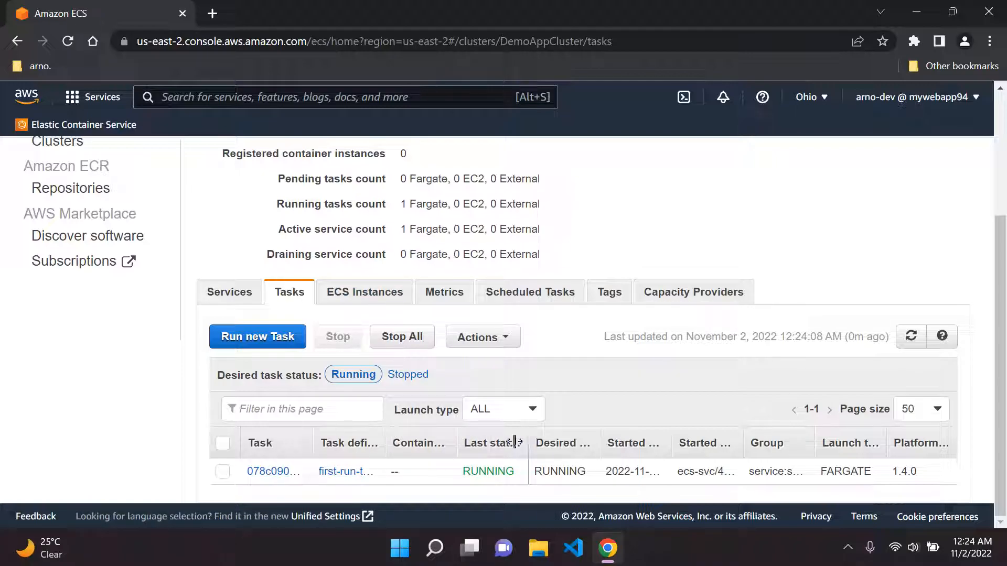
left_click_drag(515, 443, 460, 443)
left_click_drag(303, 442, 377, 442)
left_click(282, 473)
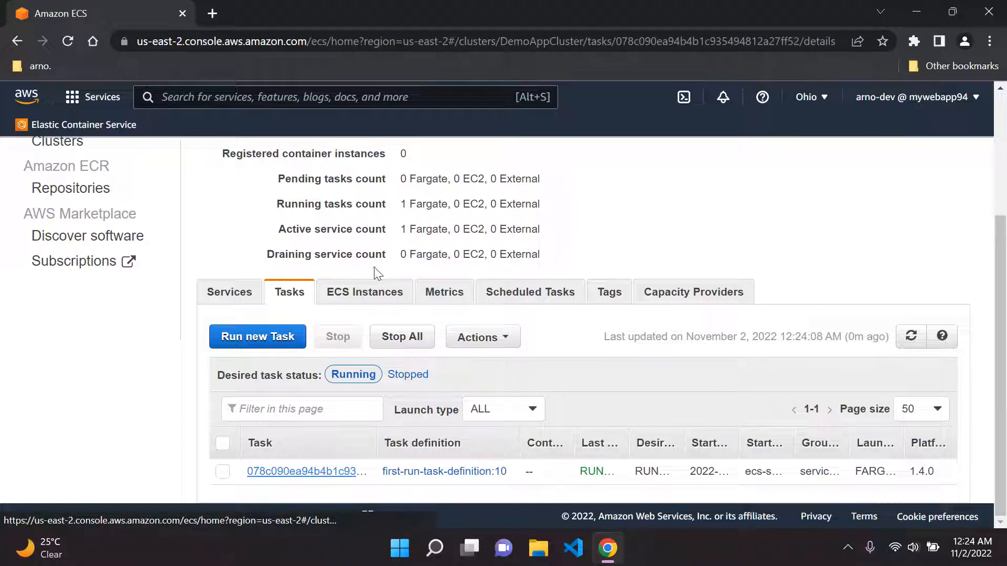
scroll(454, 247, "down", 3)
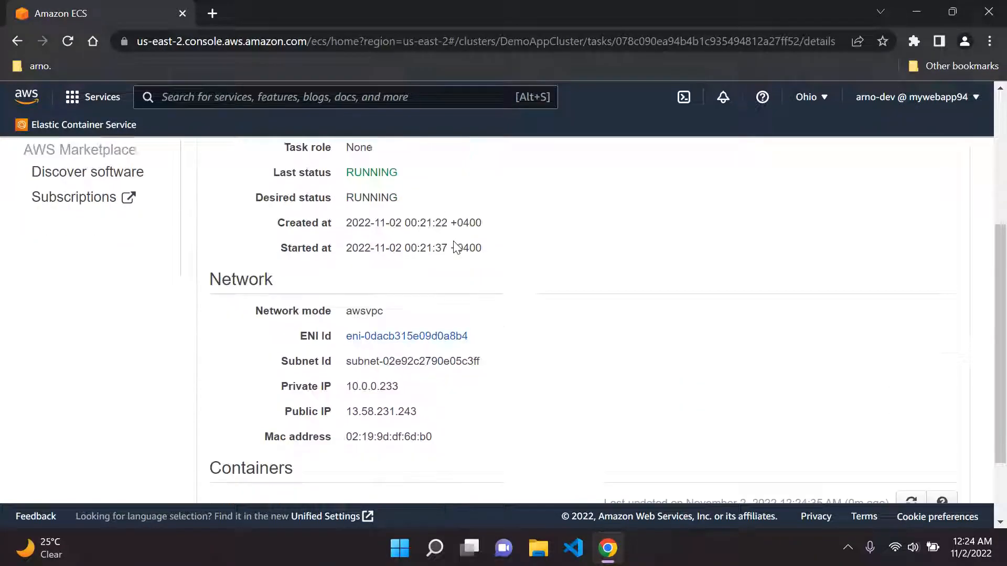
scroll(452, 247, "up", 2)
scroll(454, 246, "down", 2)
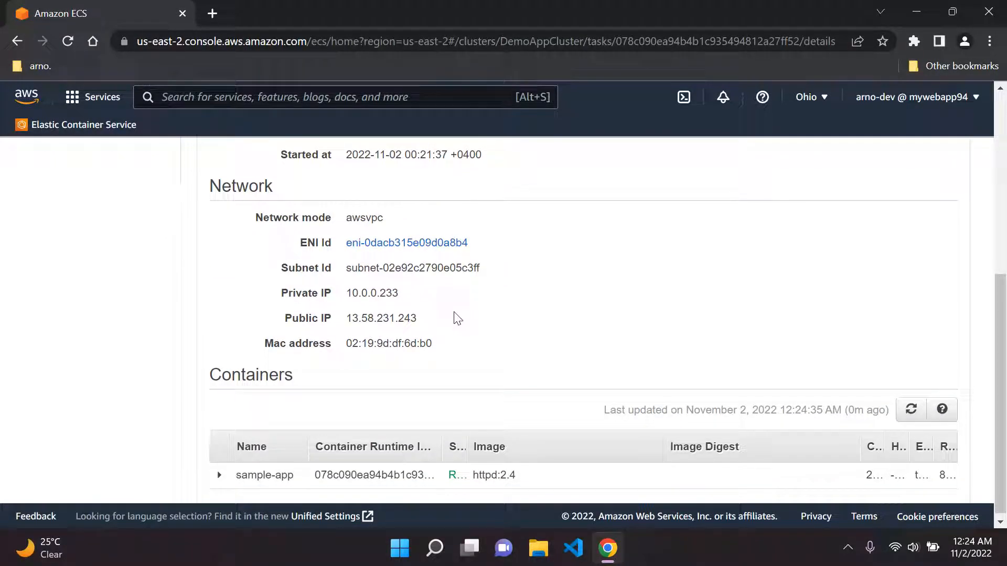
Copy the task's public IP 13.58.231.243 and open it in a new browser tab
key("ctrl+t")
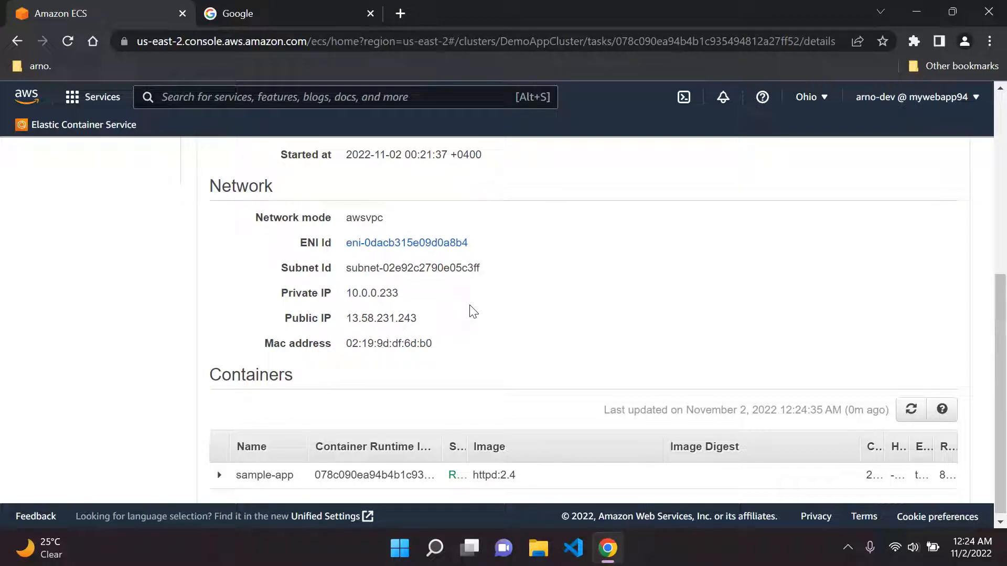
left_click_drag(449, 322, 346, 317)
left_click(429, 323)
left_click_drag(429, 323, 344, 318)
key("ctrl+c")
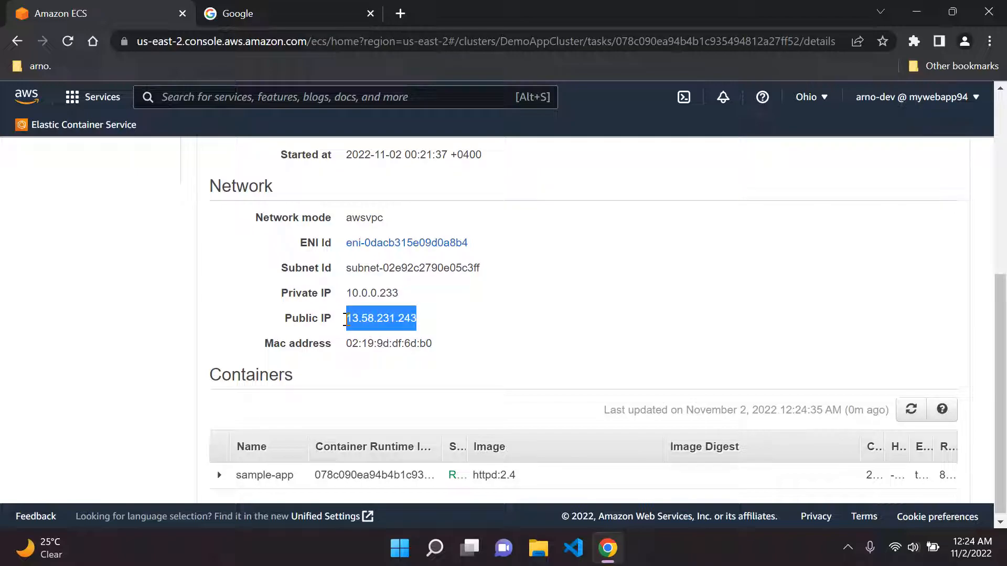
left_click(242, 5)
left_click(296, 48)
key("BackSpace")
key("ctrl+v")
key("Return")
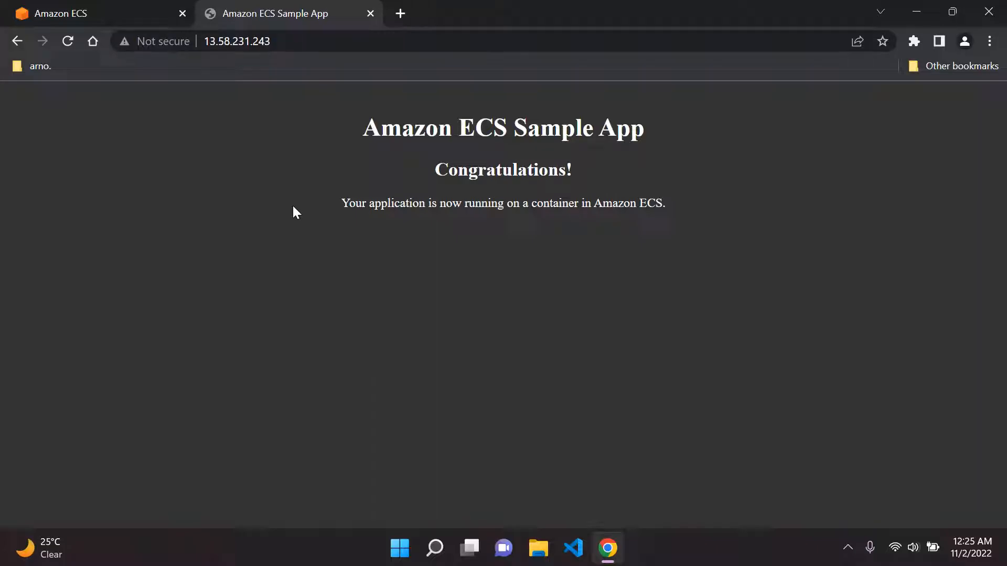
Return to the console, go back through the cluster and reopen the running task's details to check its launch type
left_click(170, 8)
scroll(467, 258, "up", 5)
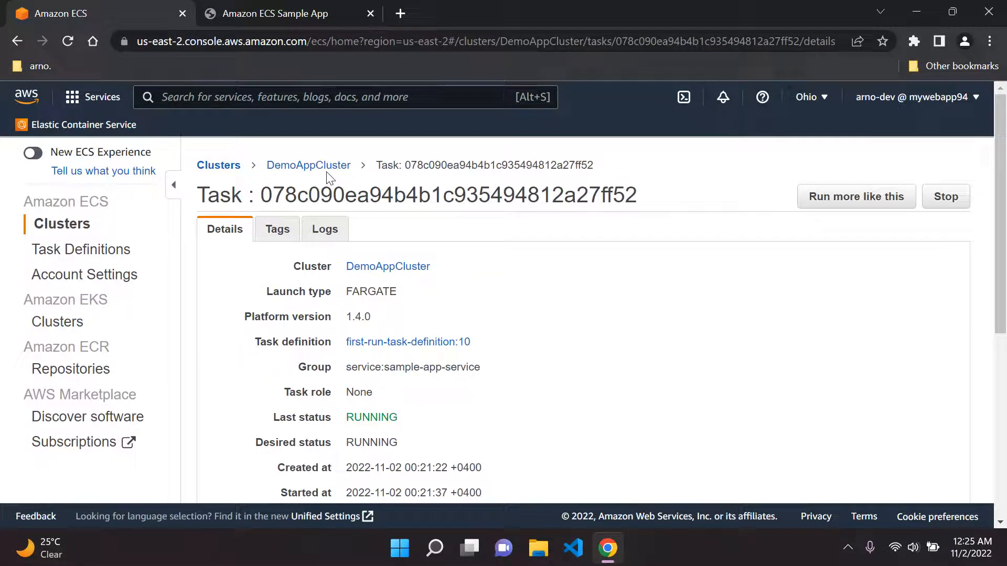
left_click(329, 172)
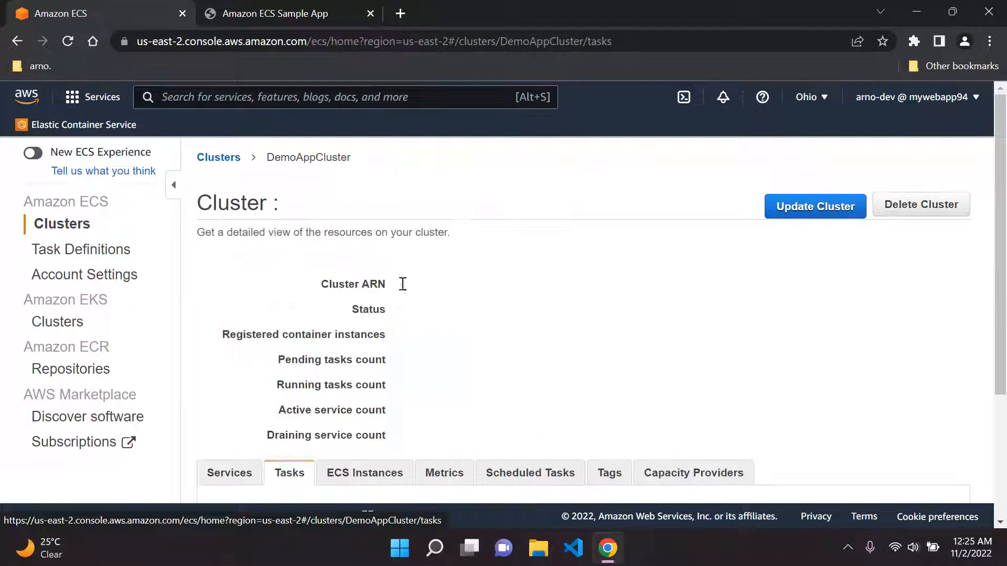
scroll(396, 319, "down", 3)
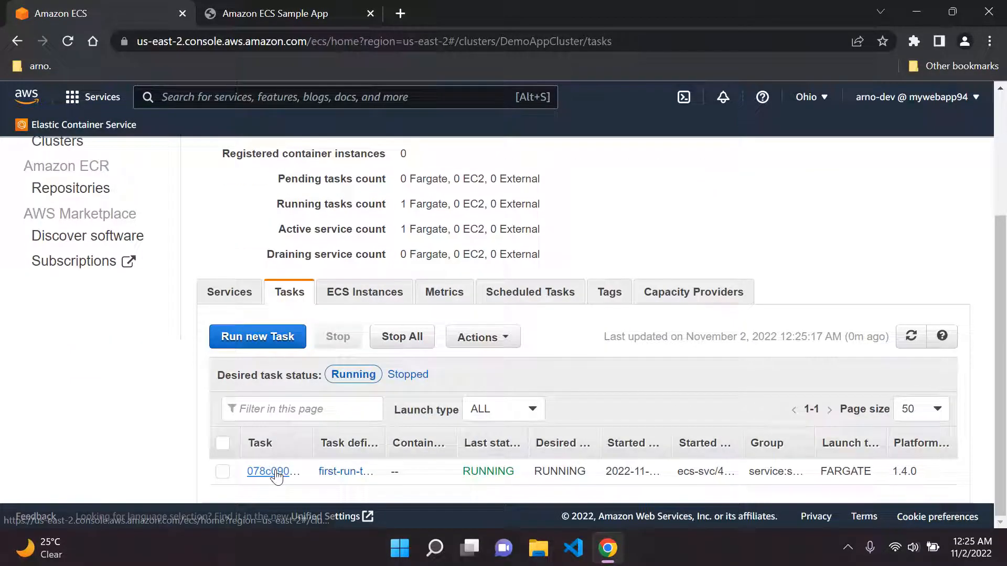
left_click(271, 471)
scroll(400, 305, "up", 3)
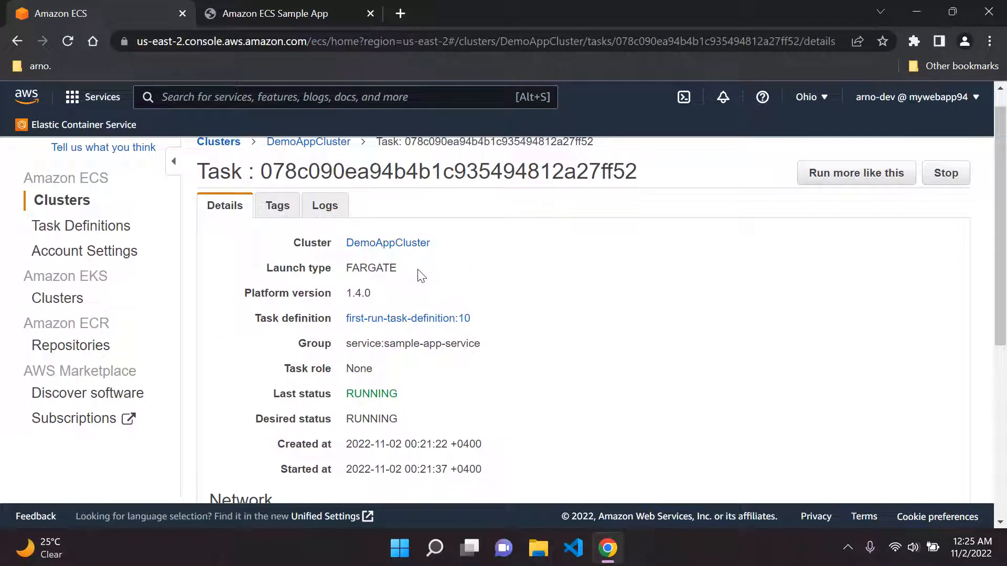
left_click_drag(422, 271, 251, 270)
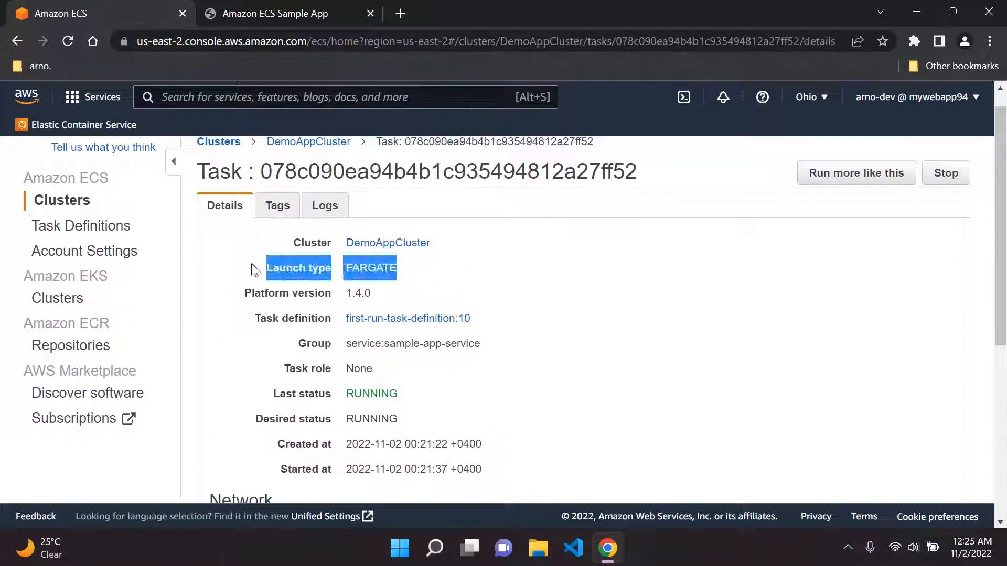
left_click(619, 320)
scroll(619, 320, "down", 7)
scroll(619, 321, "up", 8)
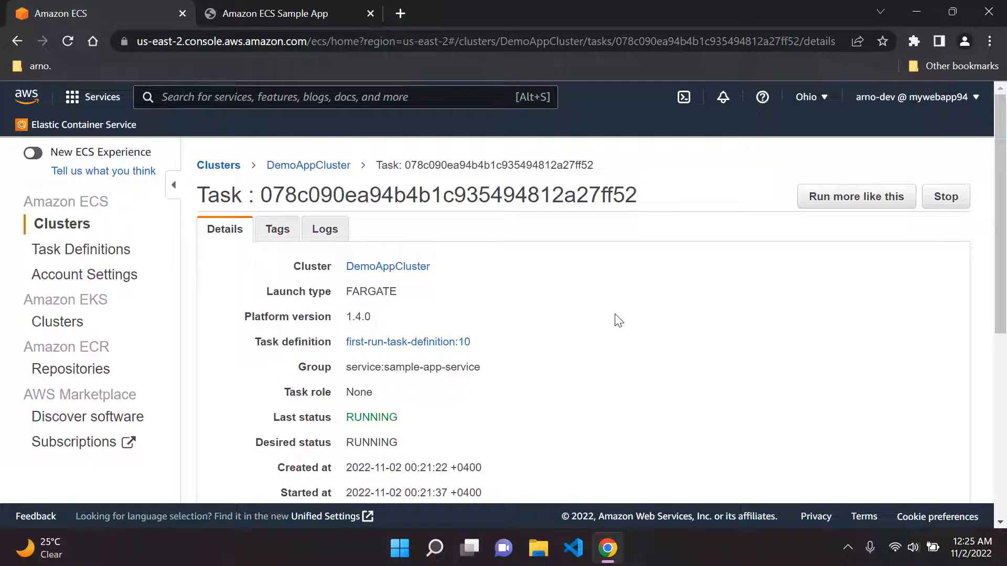